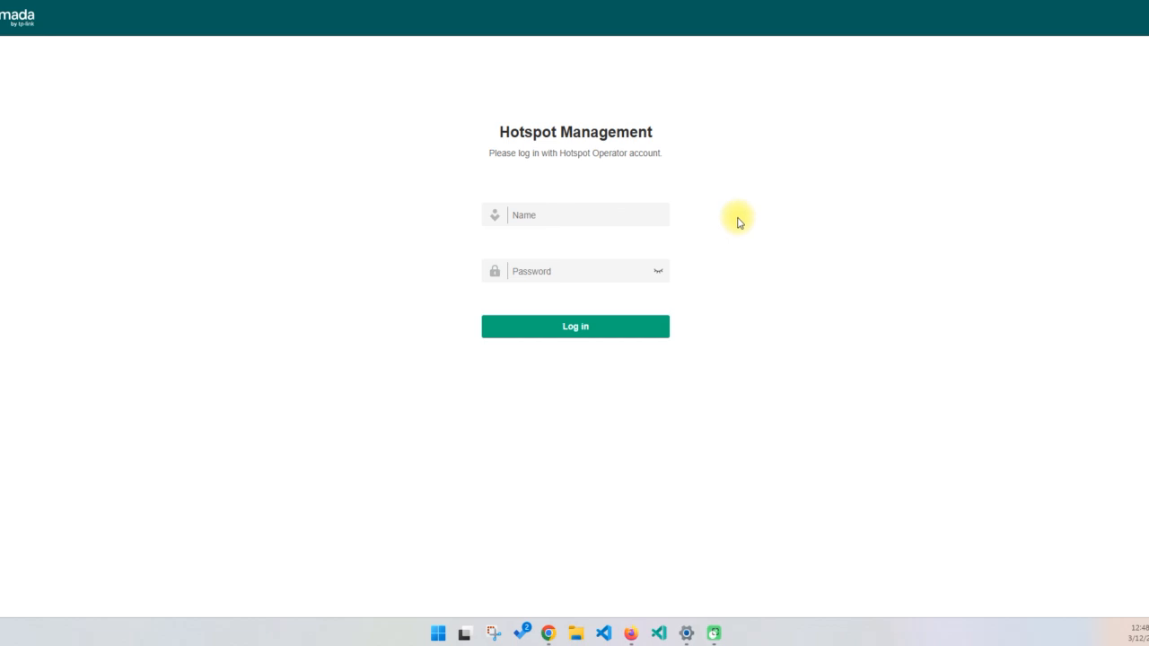
Log in to Hotspot Management with the operator's name and account password
click(643, 221)
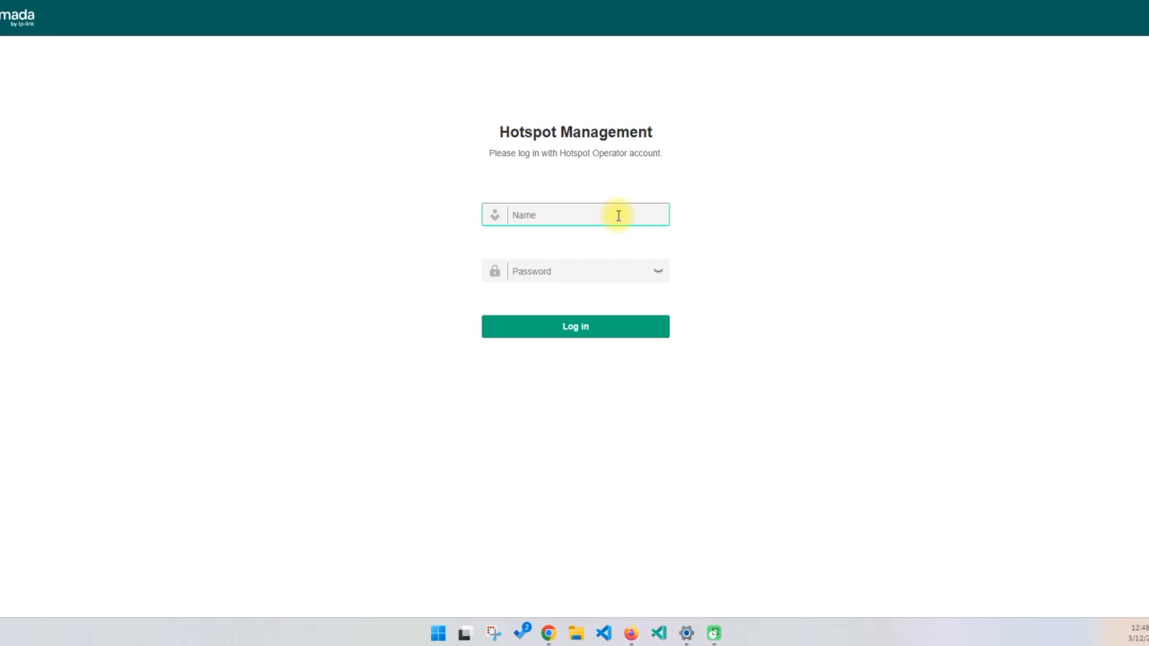
click(582, 222)
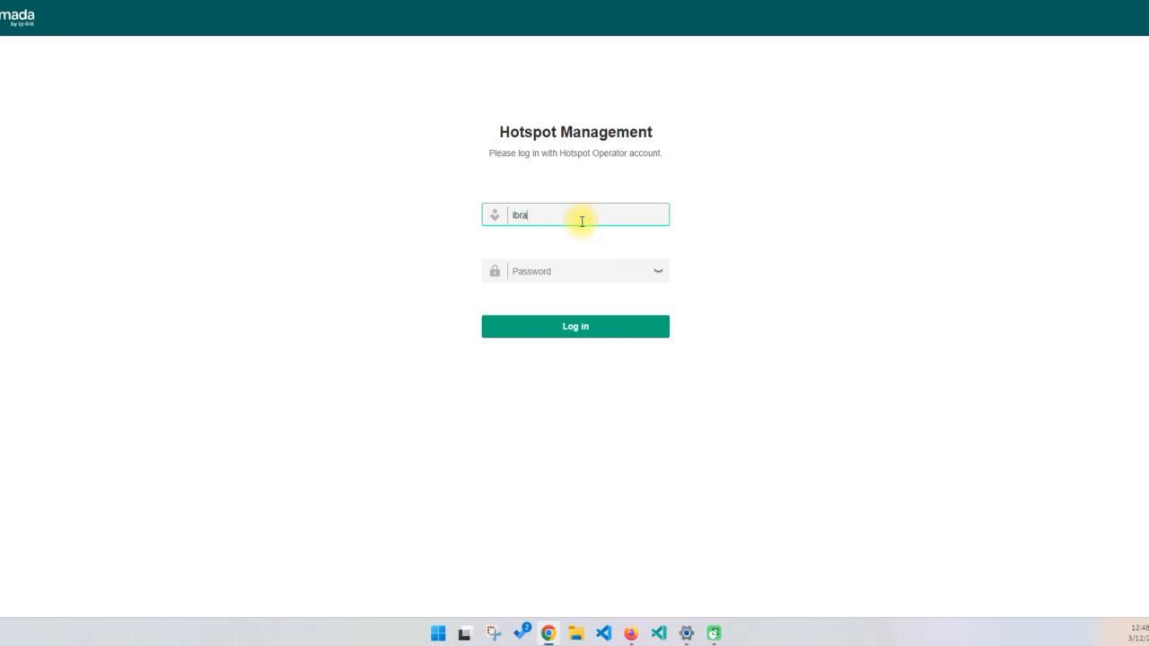
key(Tab)
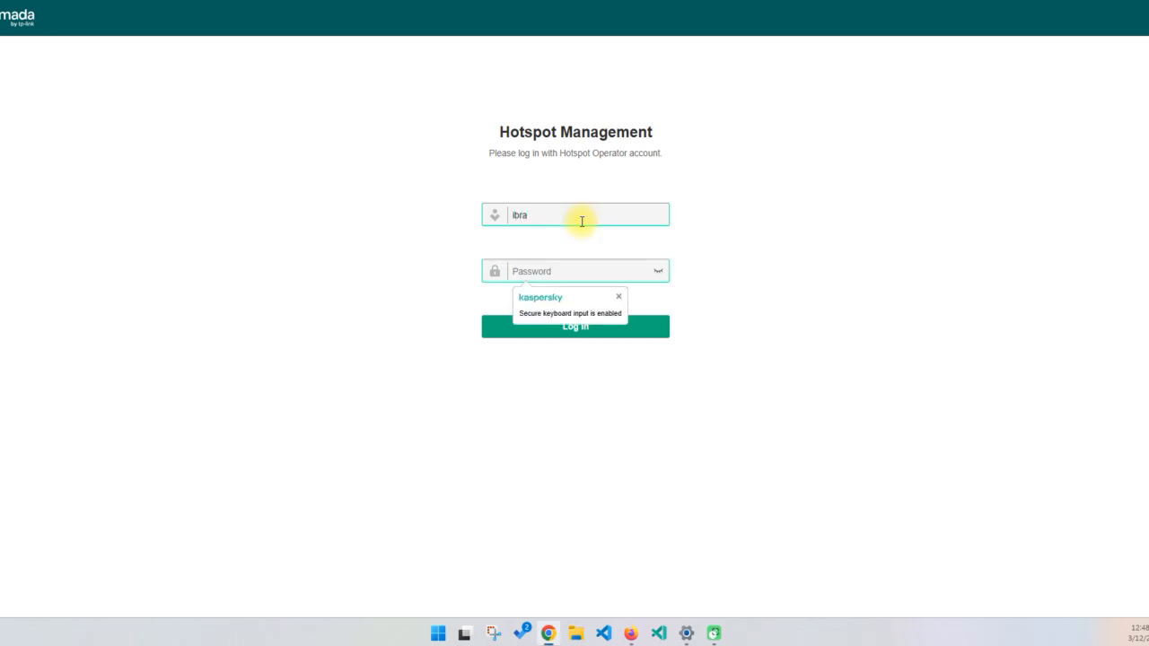
key(ctrl+v)
click(763, 260)
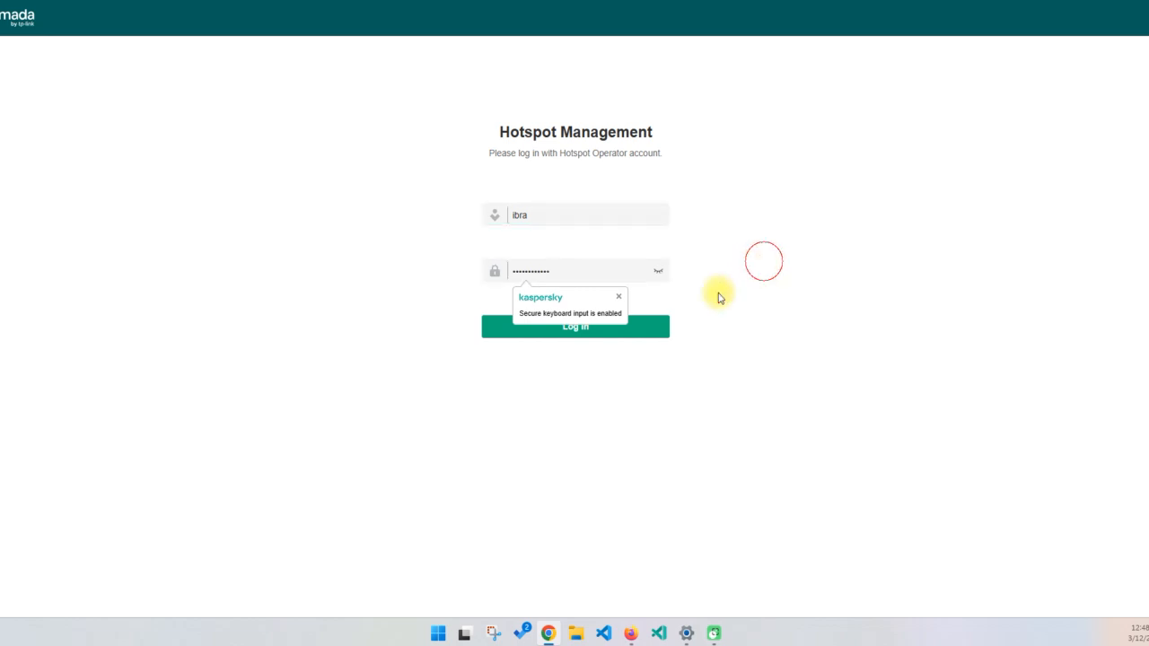
click(571, 327)
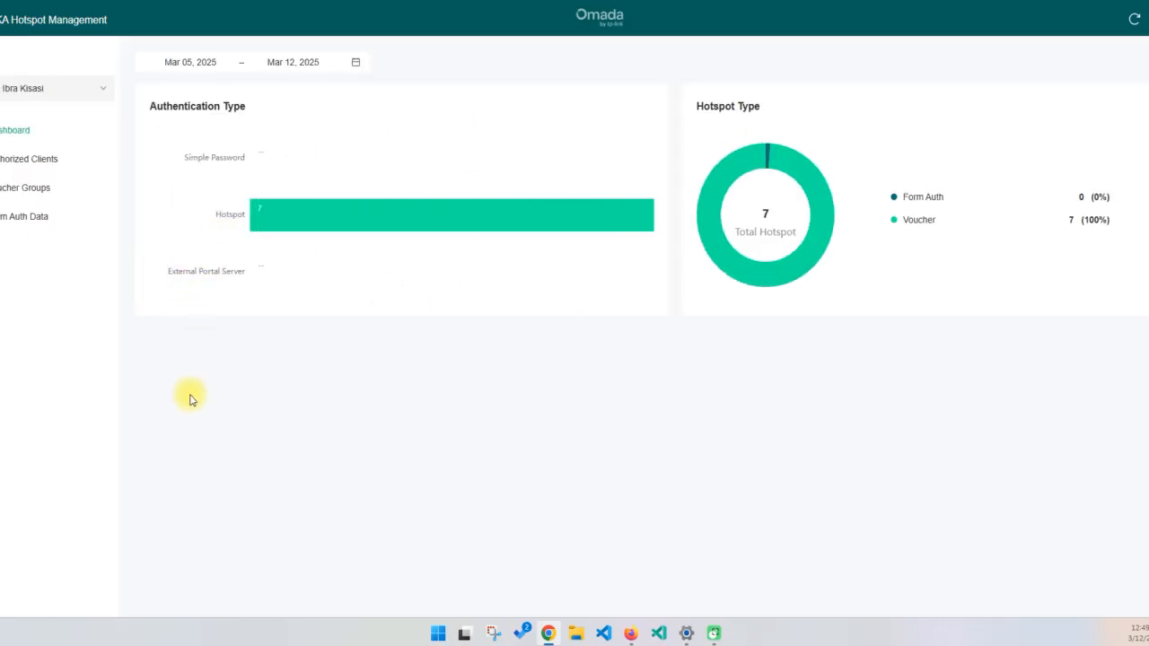
Start a new vouchers group in Voucher Groups and name it Daily 1 Hour
click(21, 196)
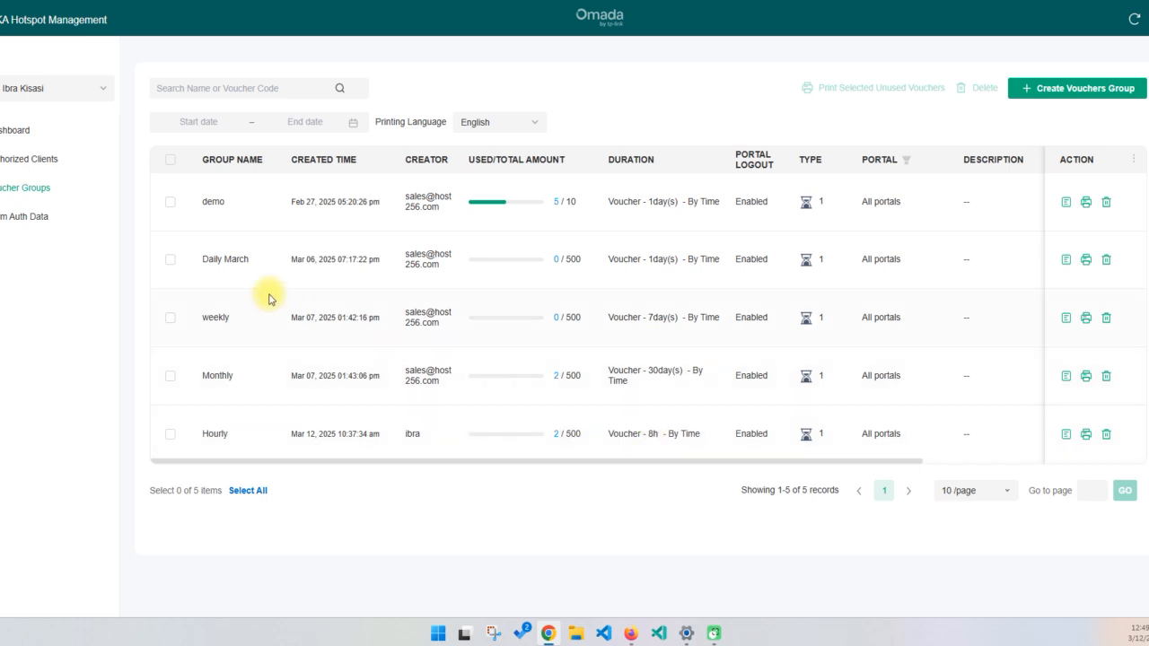
click(1087, 101)
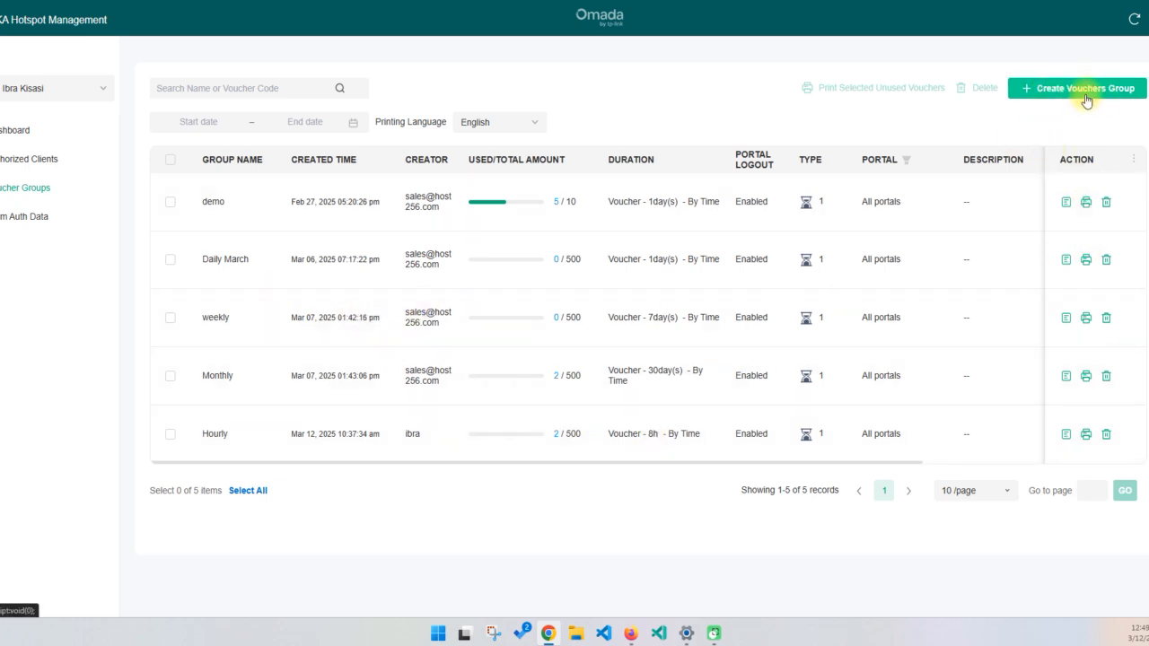
click(309, 124)
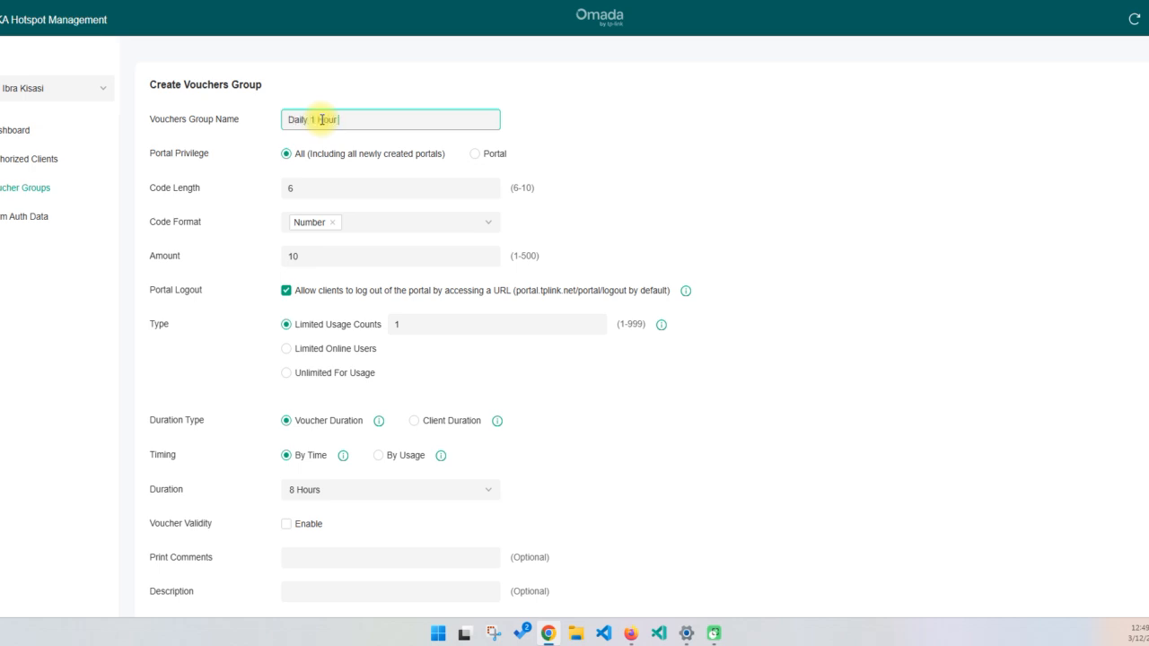
click(634, 128)
Set the amount of vouchers in the group to 500, keeping the code length at 6
click(283, 186)
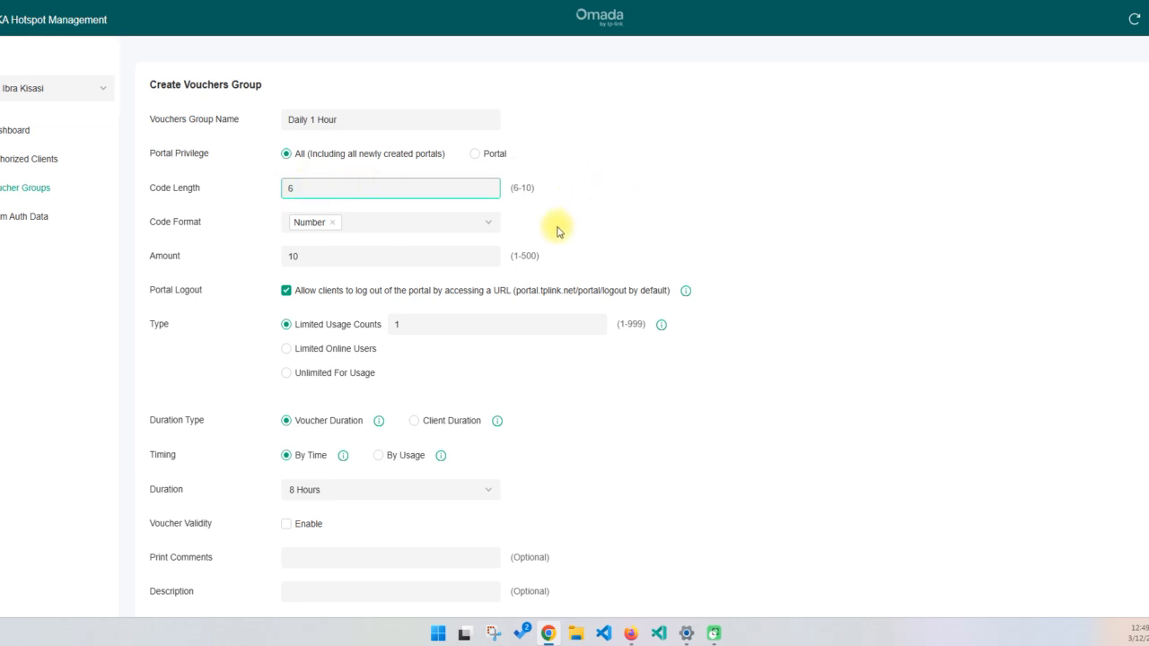
click(305, 256)
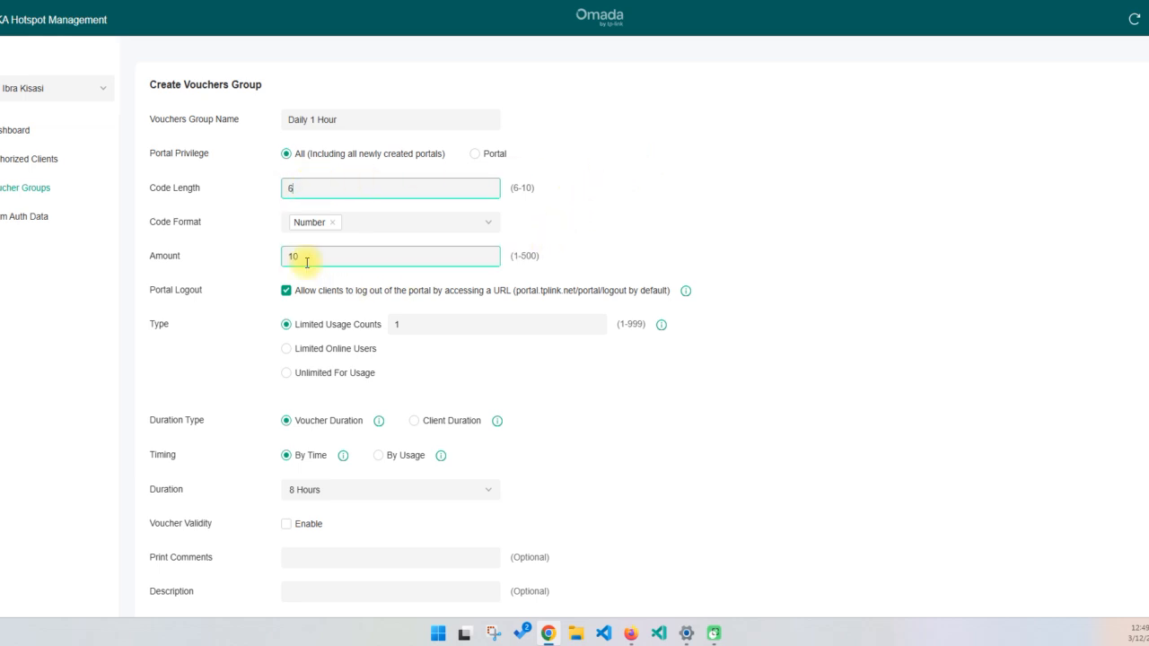
double_click(476, 260)
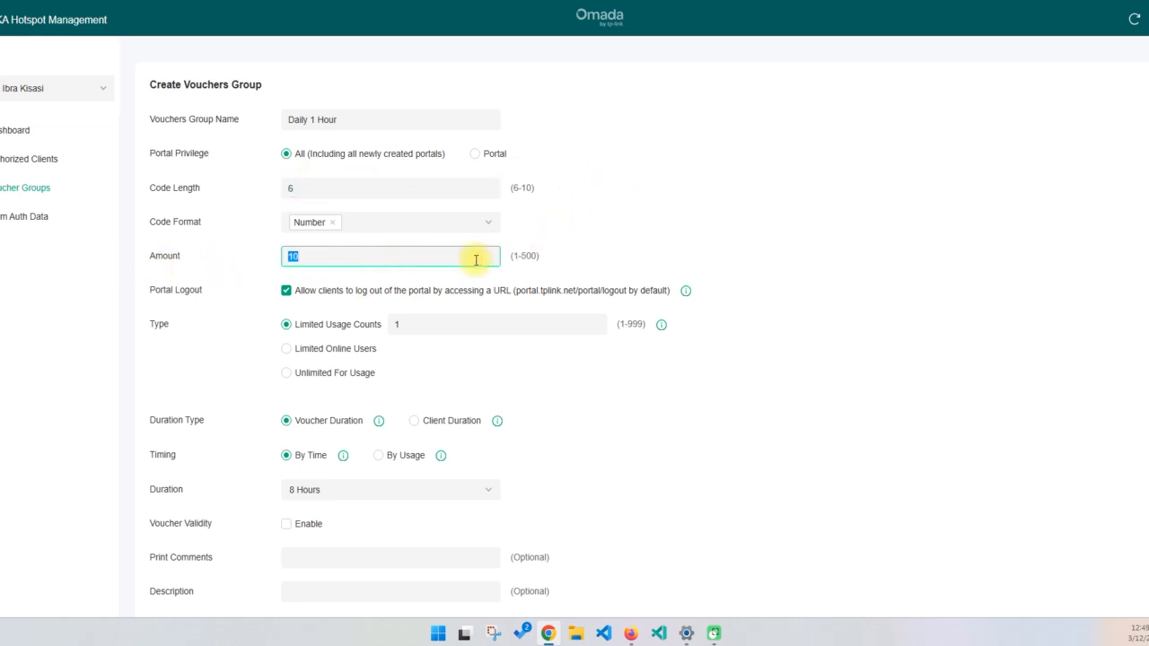
triple_click(527, 256)
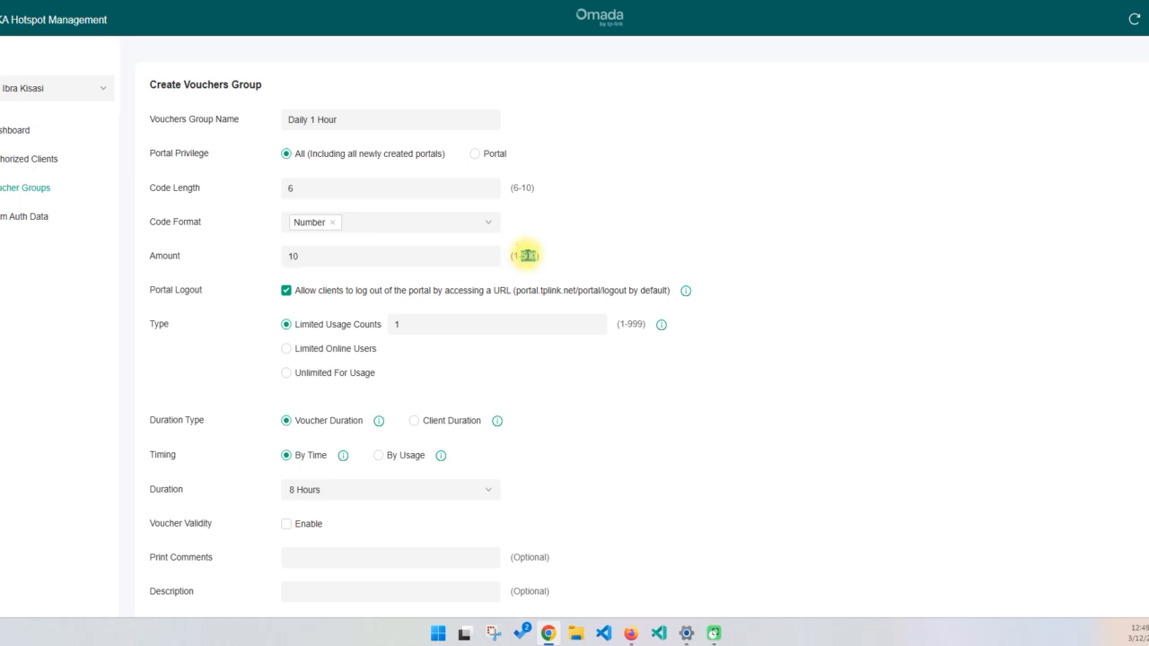
click(353, 258)
double_click(329, 263)
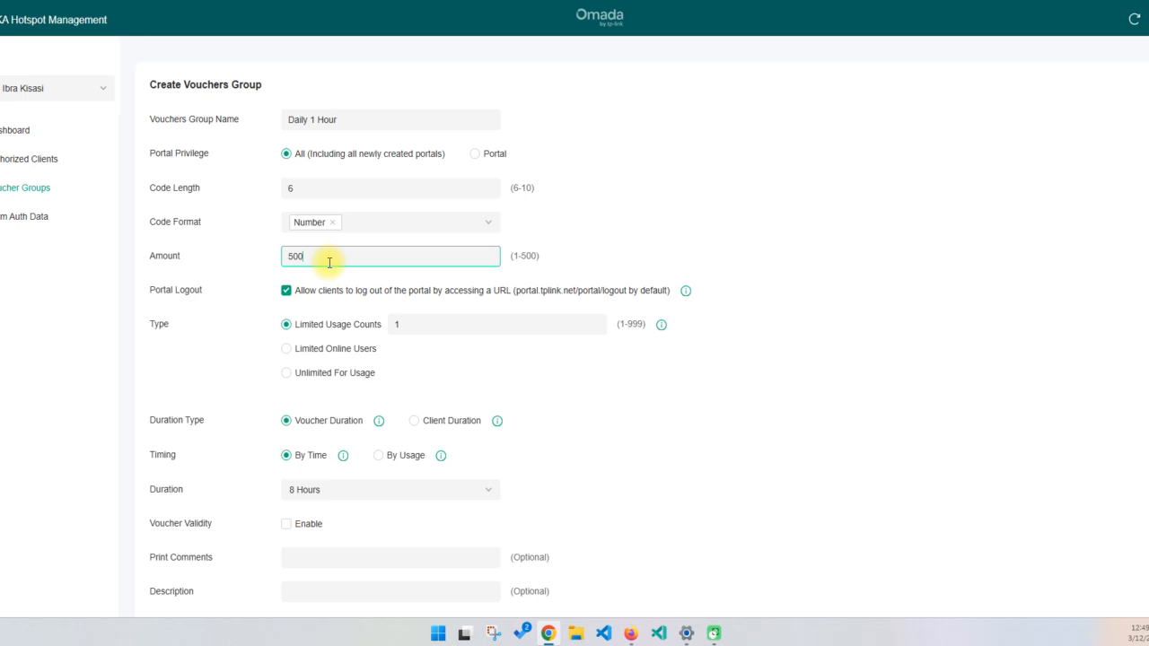
click(912, 174)
Set the voucher duration to a custom value of 30 days
scroll(856, 235, down, 2)
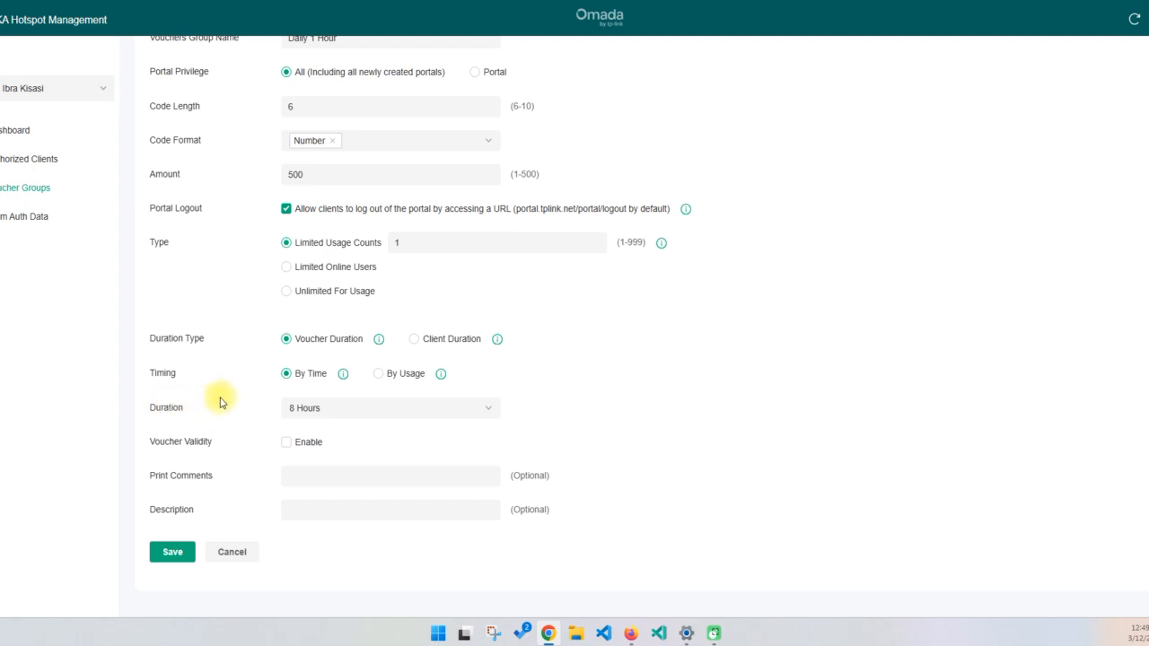
click(310, 409)
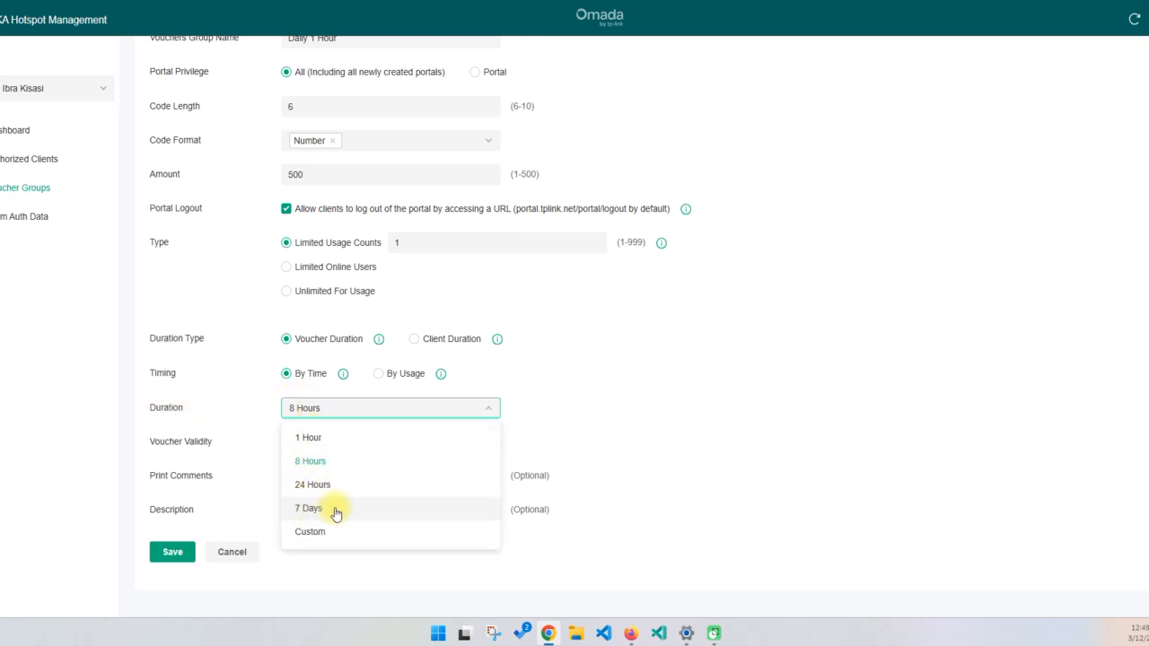
click(309, 534)
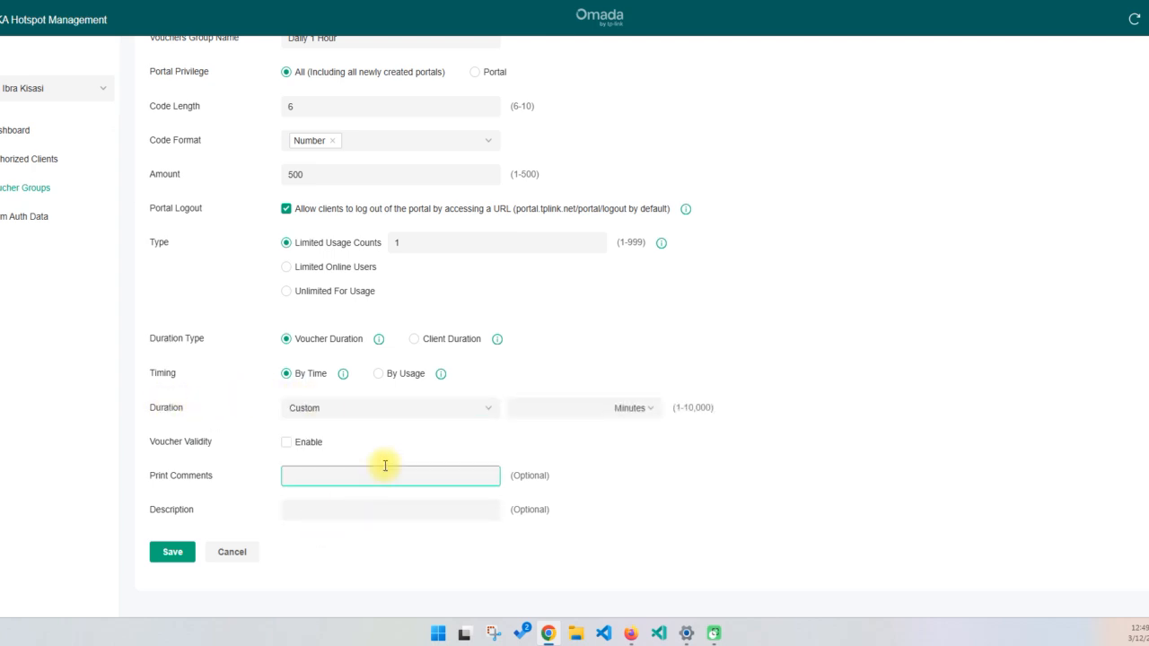
click(627, 411)
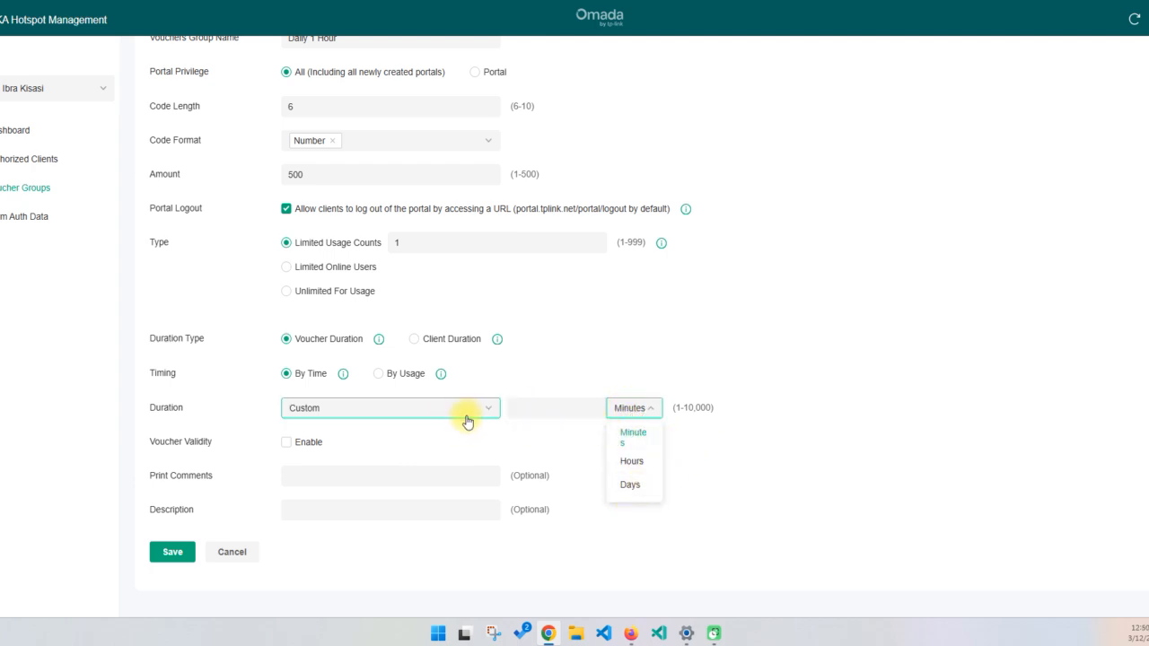
click(631, 489)
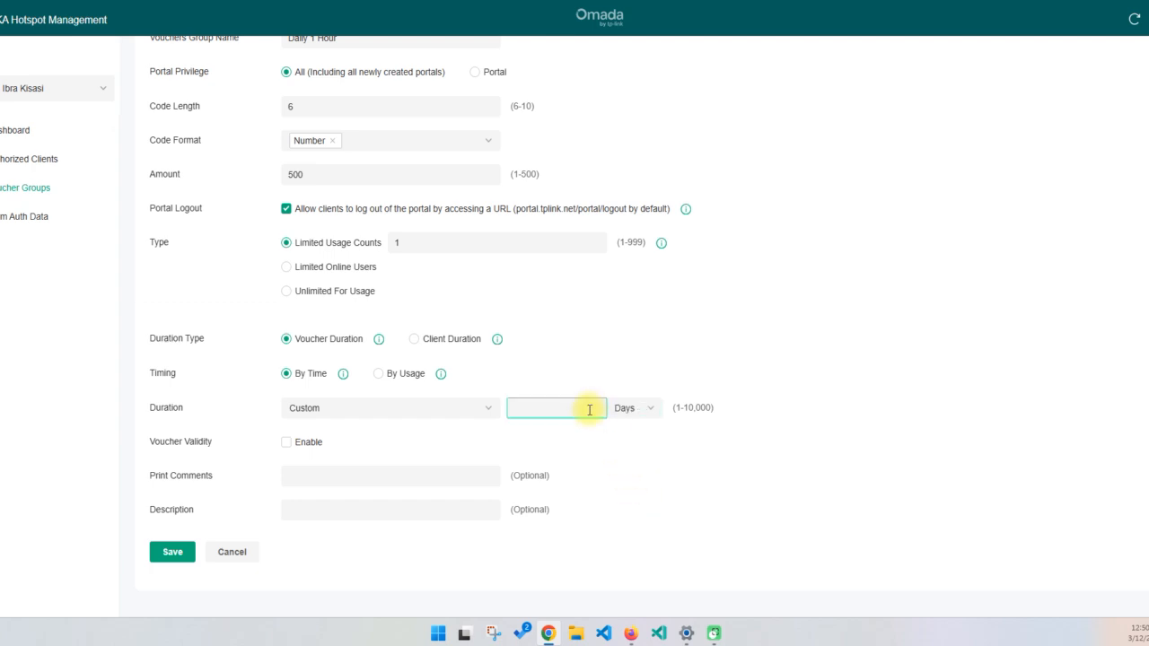
click(562, 402)
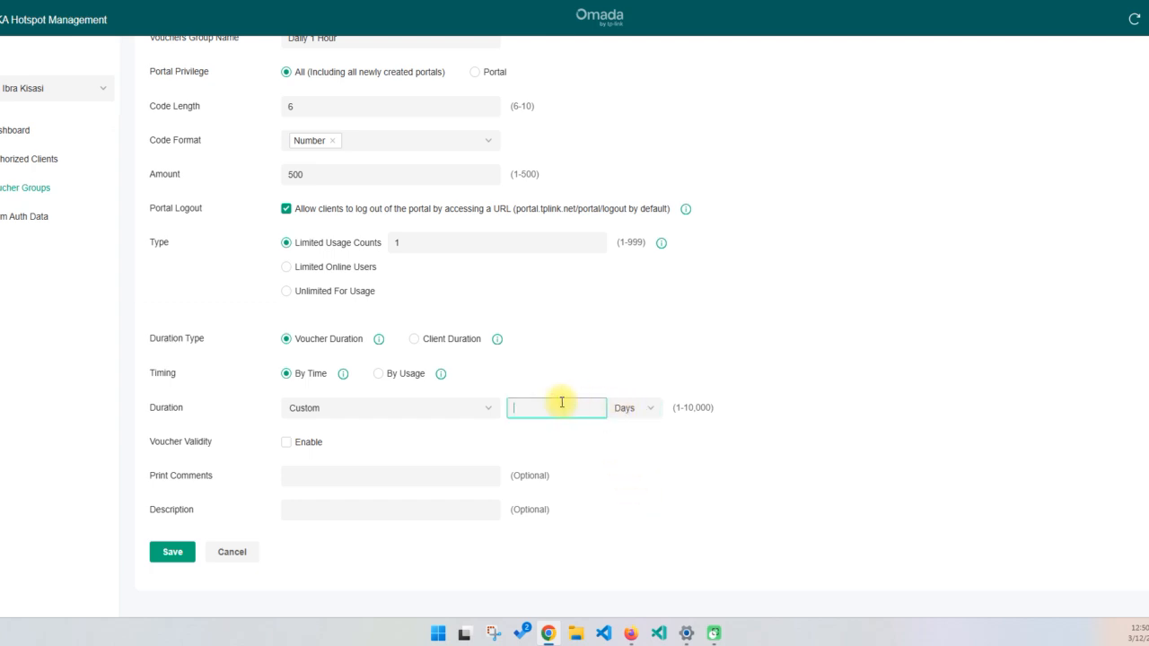
click(844, 321)
Set the voucher duration to the preset 1 Hour to match the group name
scroll(595, 242, up, 1)
click(339, 190)
triple_click(367, 120)
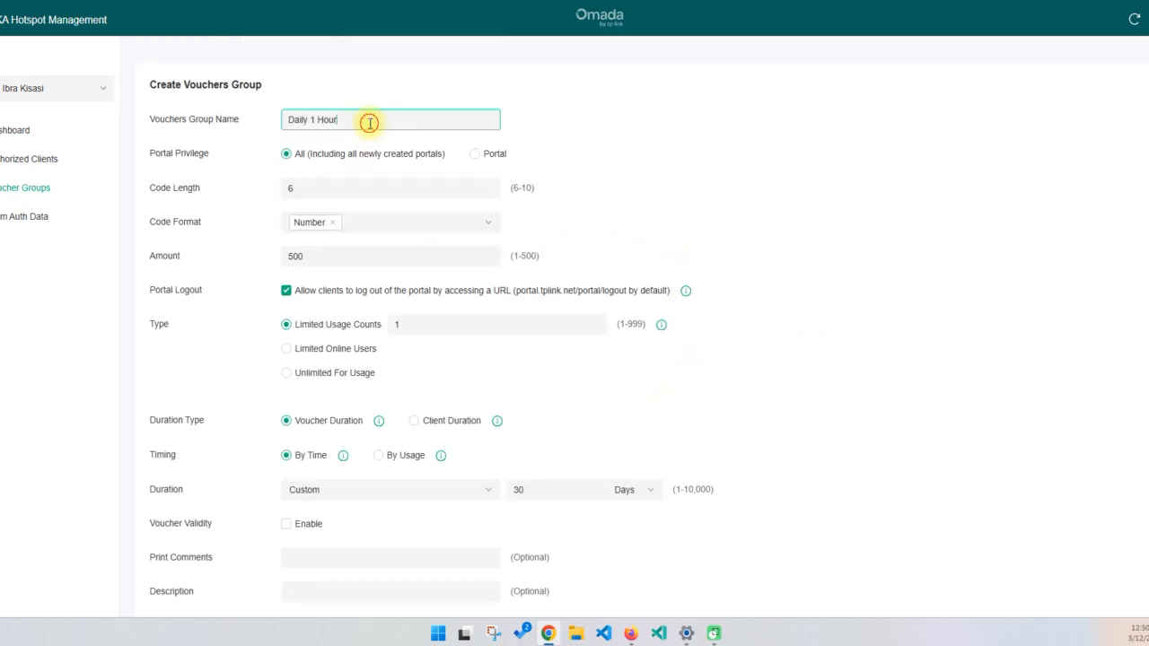
click(695, 158)
scroll(688, 188, down, 1)
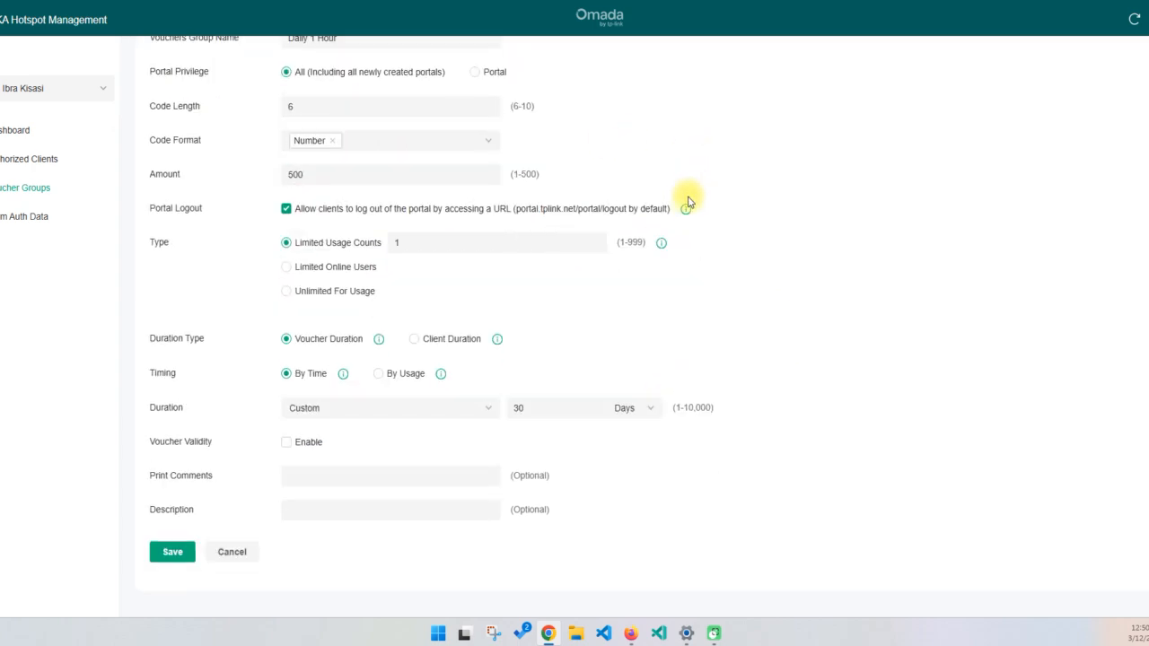
click(539, 410)
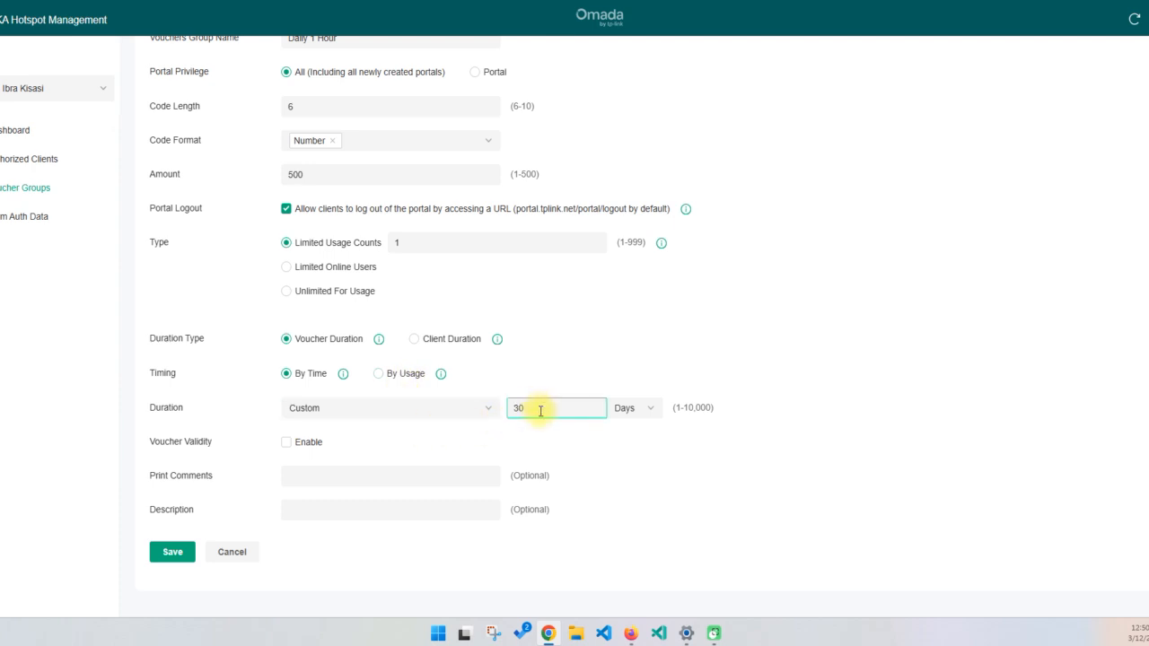
click(626, 410)
click(347, 408)
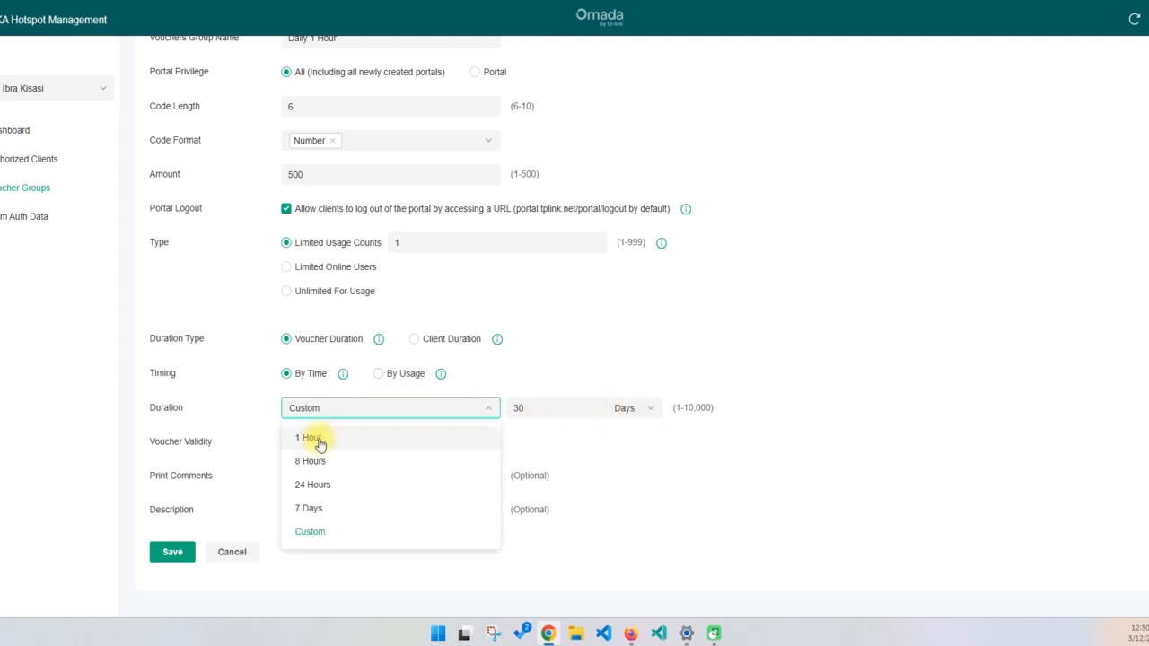
click(320, 439)
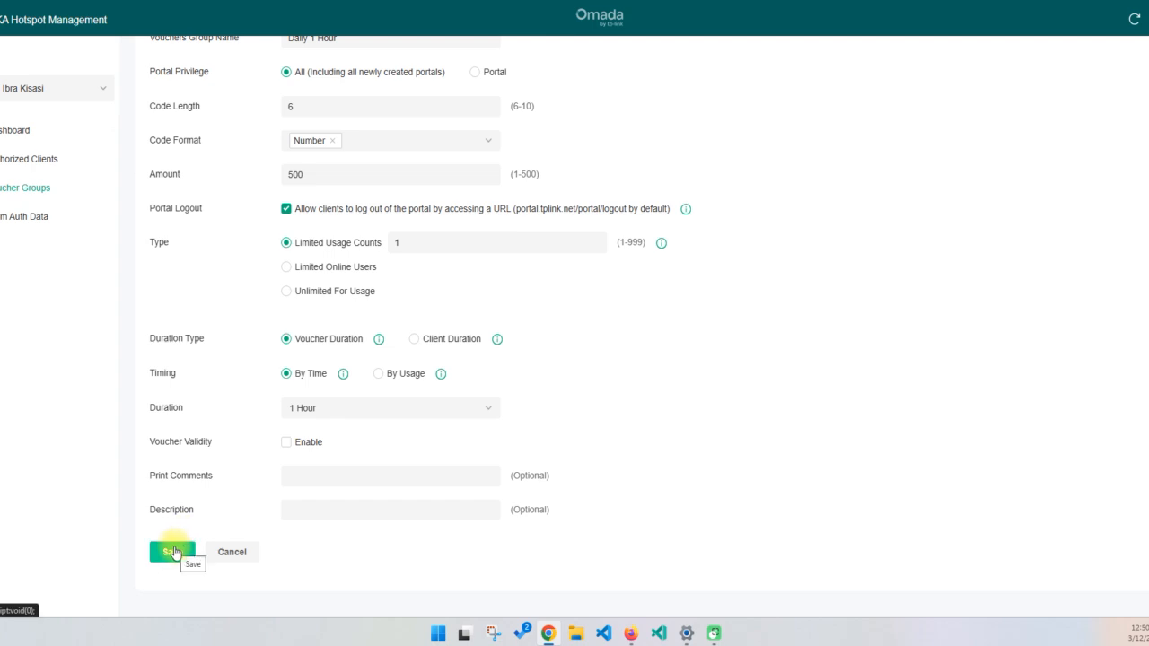
Leave Voucher Validity disabled and save the Daily 1 Hour vouchers group
triple_click(184, 444)
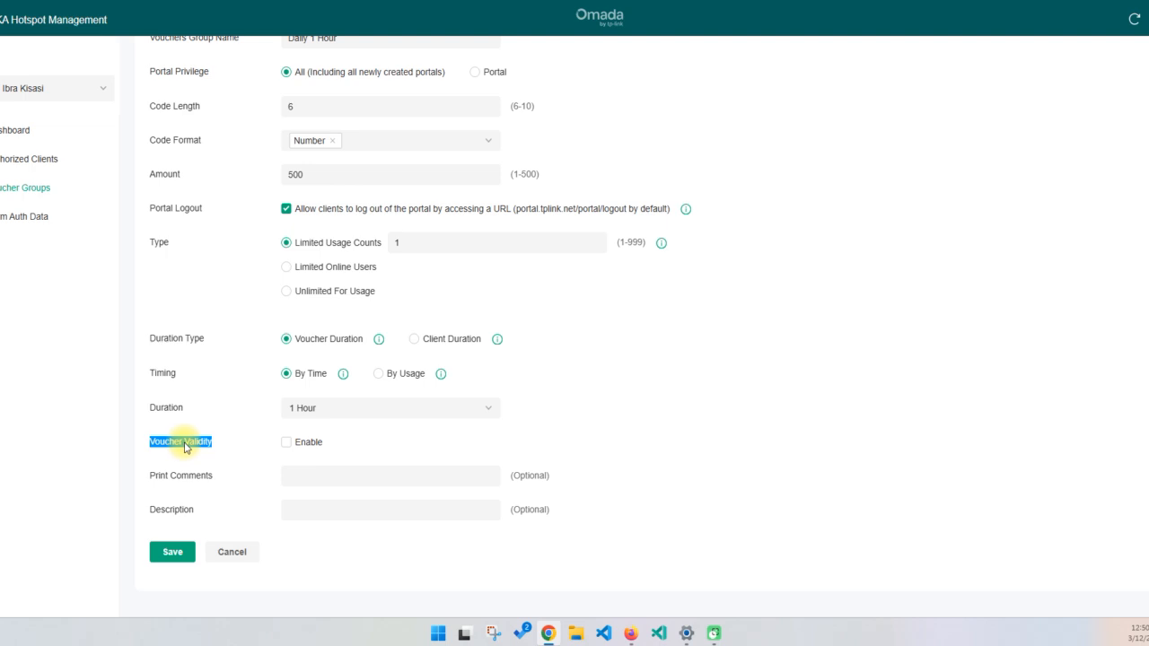
click(224, 438)
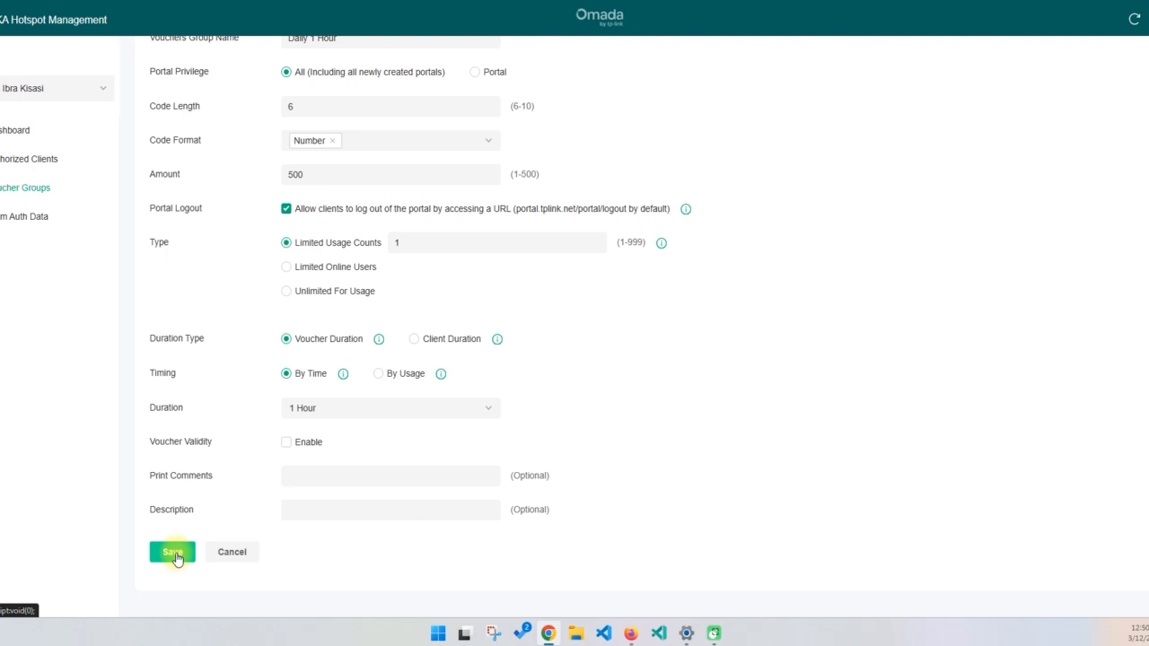
click(173, 553)
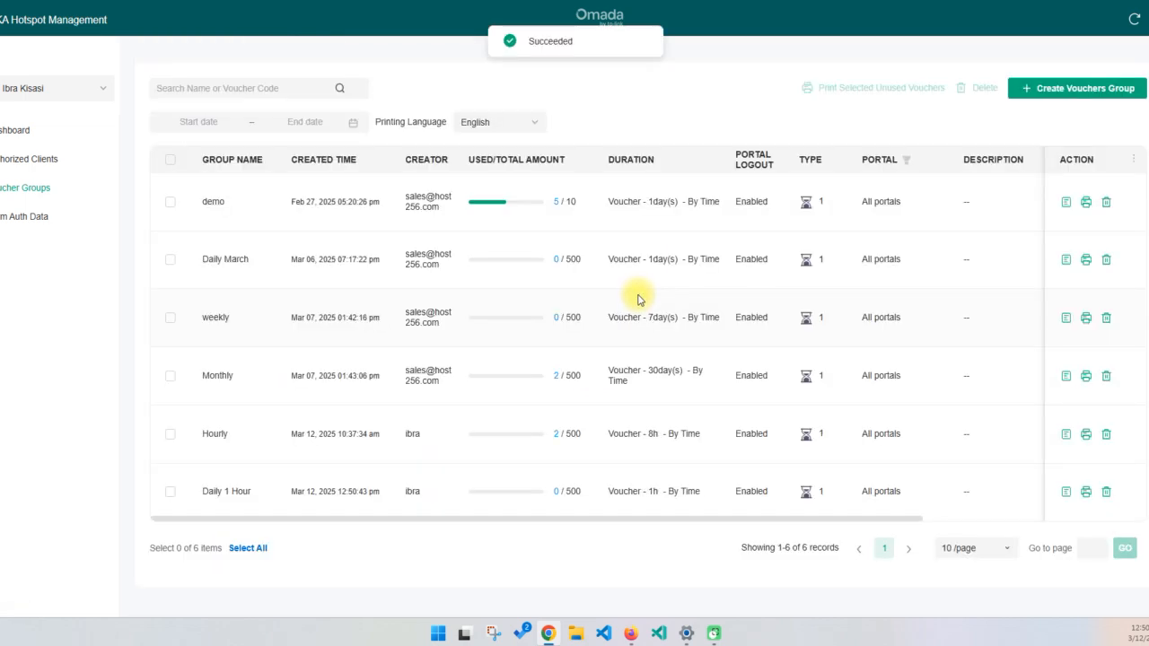
Print the unused vouchers of the Daily 1 Hour group, using Save as PDF as the destination for all pages
triple_click(233, 491)
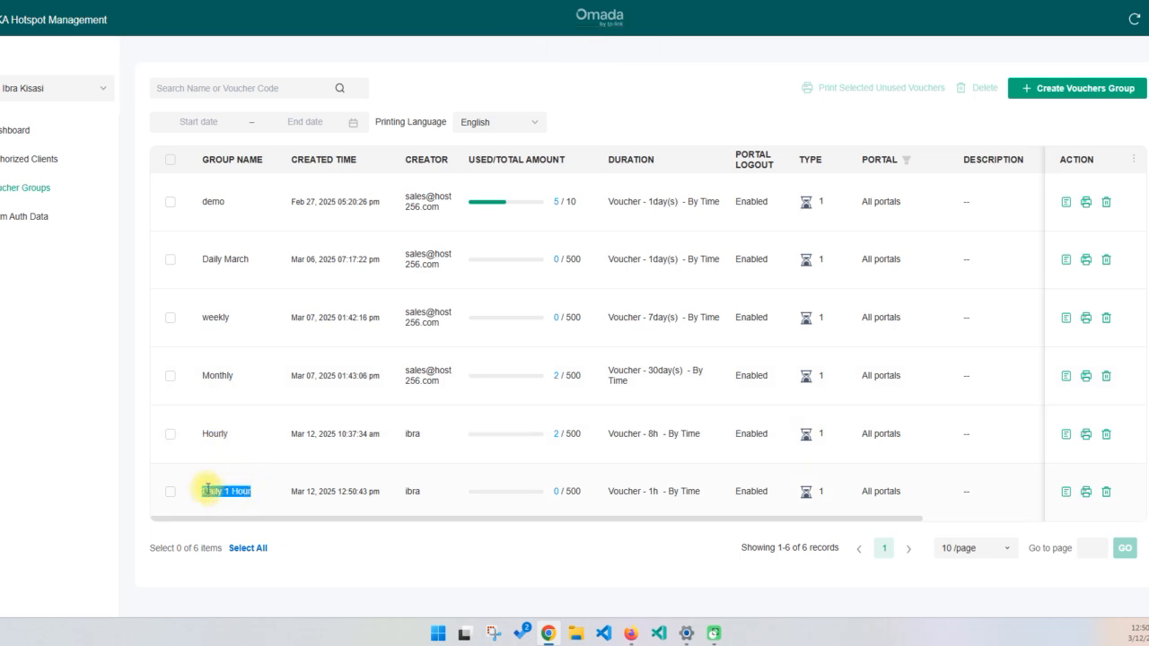
click(1085, 496)
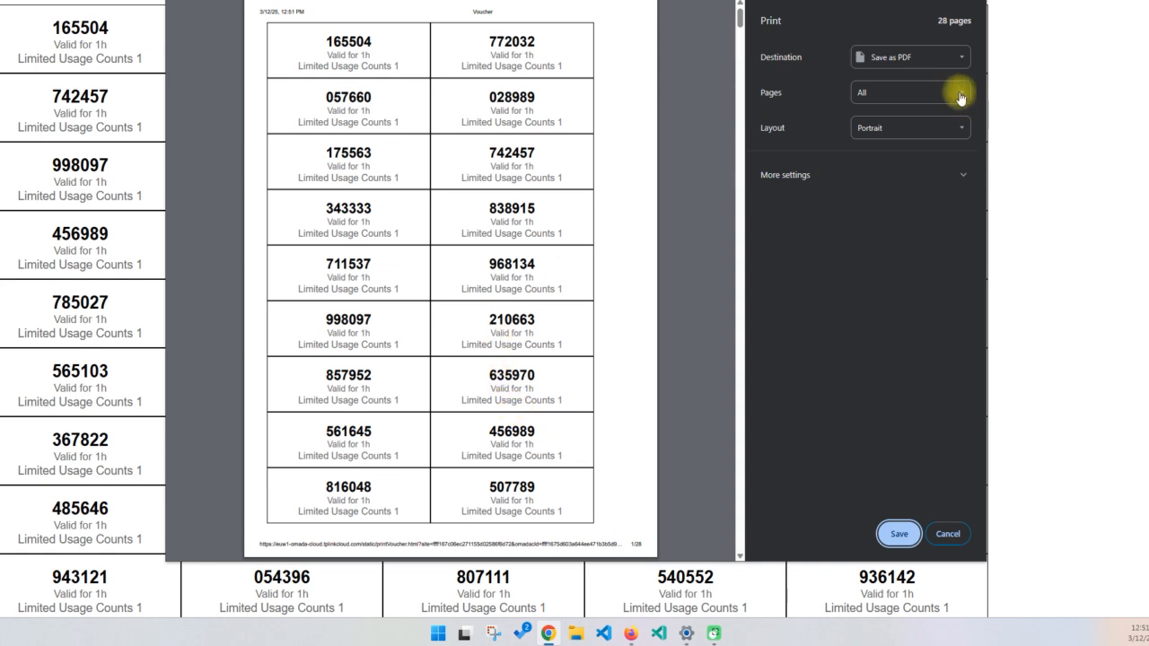
click(936, 63)
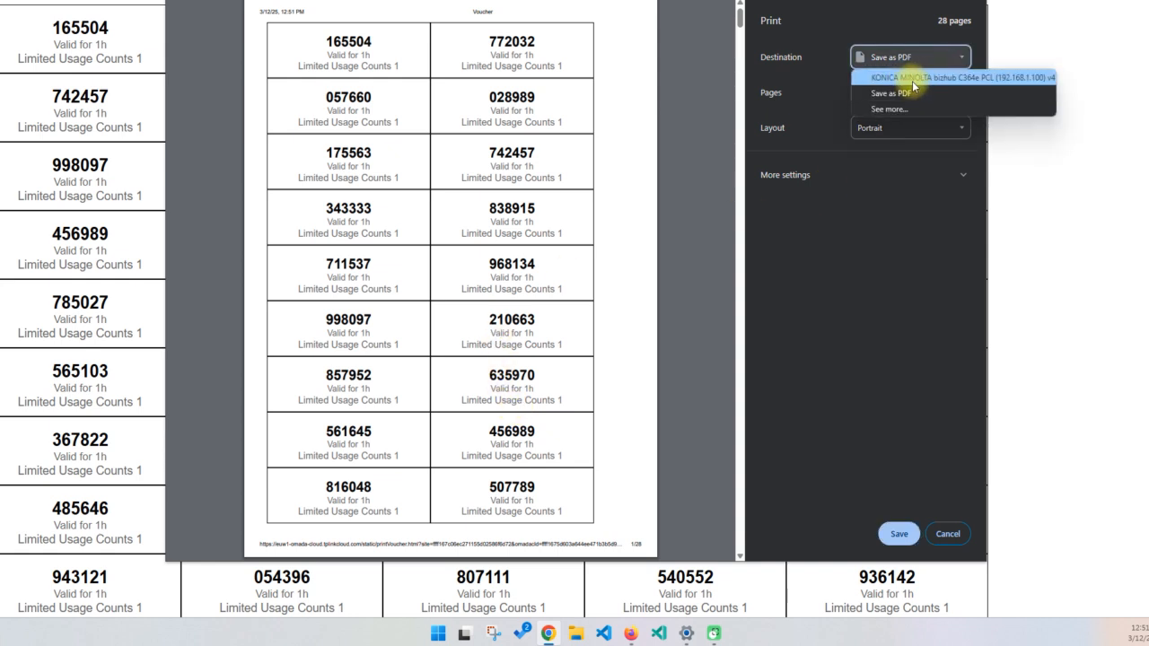
click(826, 95)
click(961, 57)
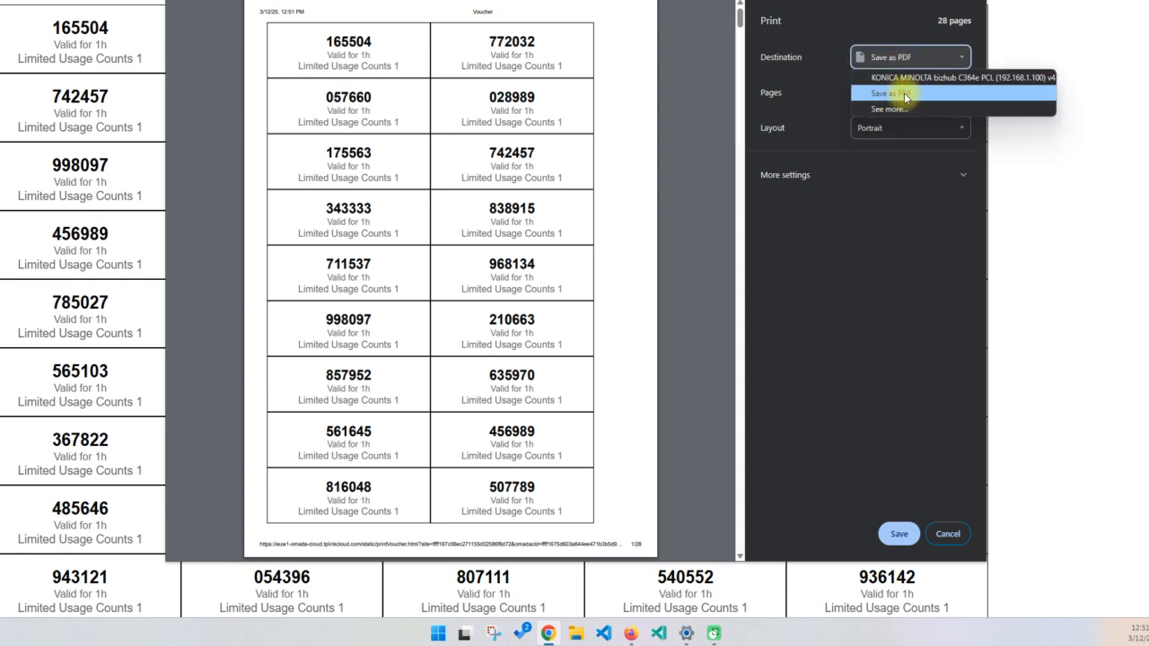
click(798, 115)
click(899, 536)
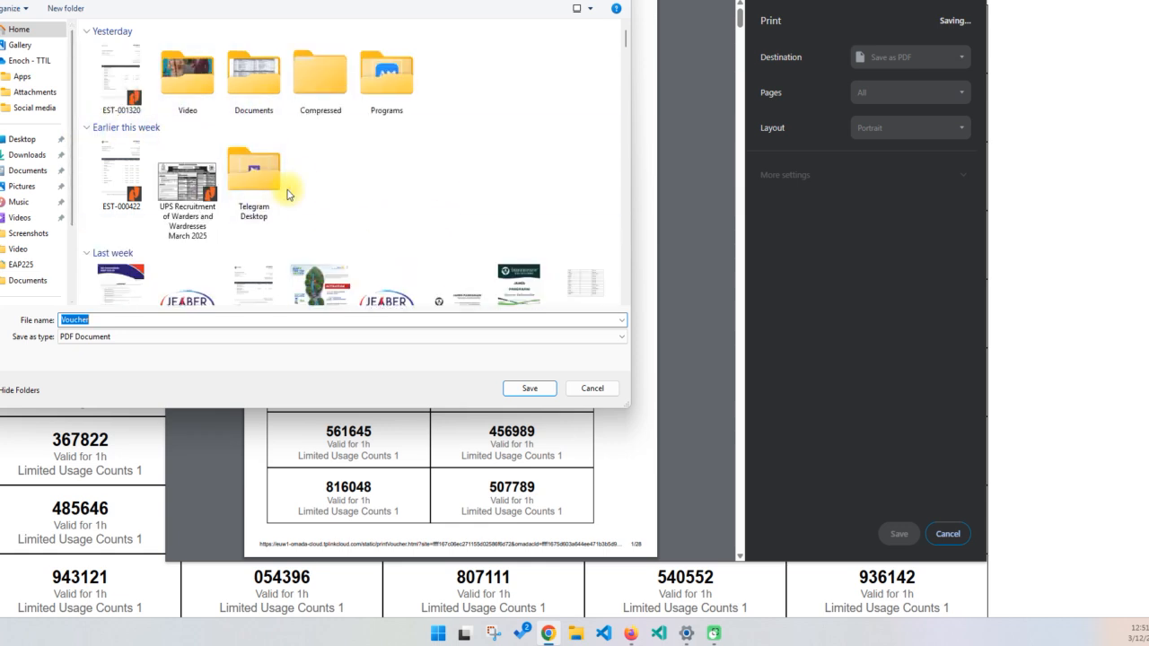
Save the voucher PDF under a file name beginning with "Voucher 1 hour"
click(167, 323)
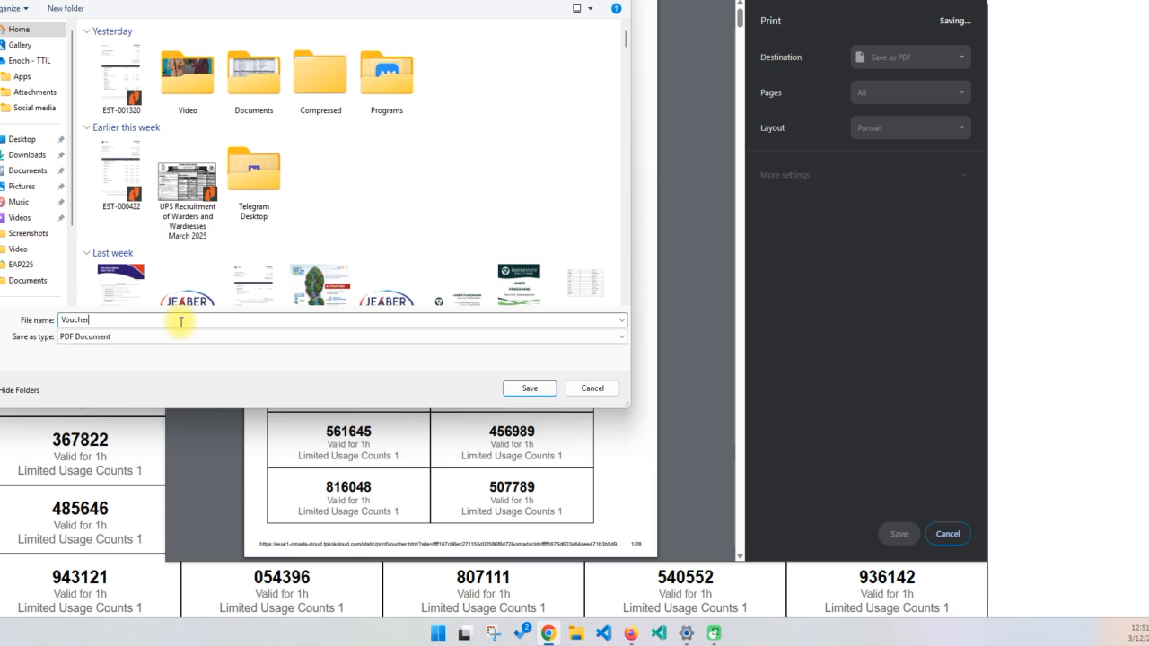
text(1 hour daily)
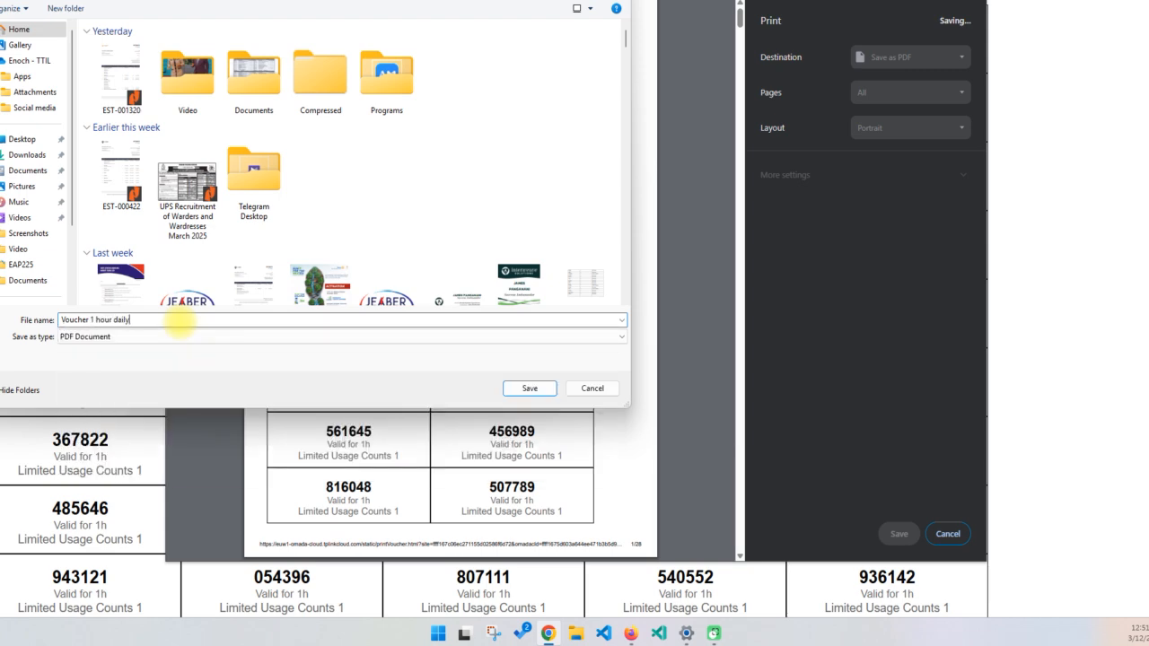
key(Return)
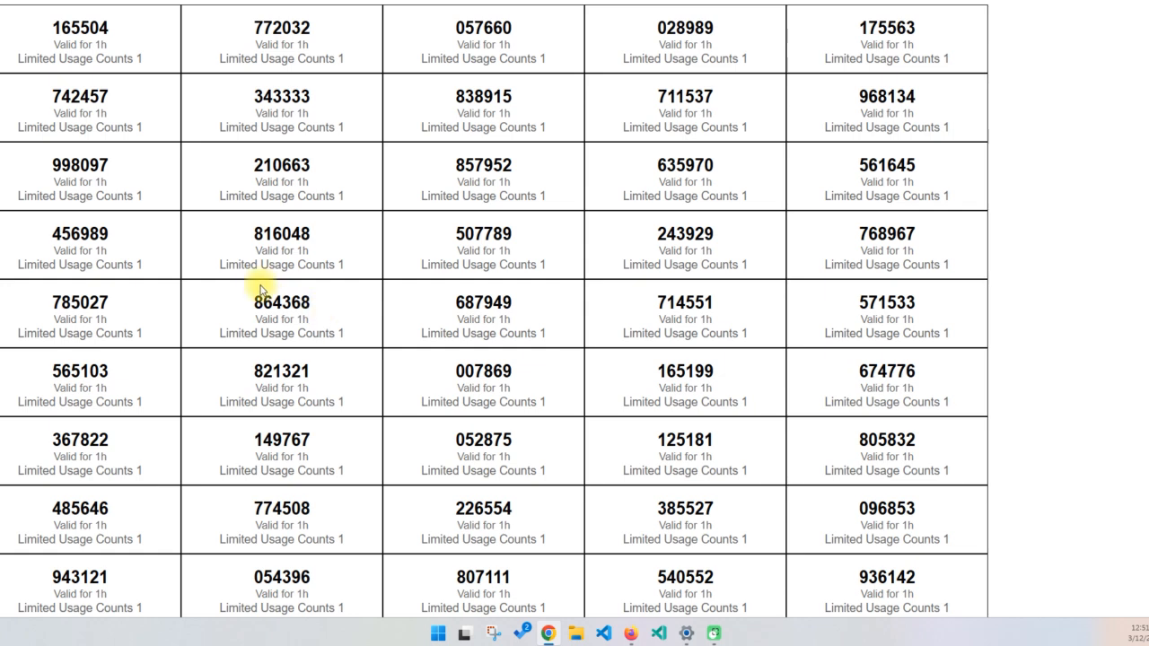
Return to the voucher groups list and check the demo group's used and total voucher amounts
click(109, 1)
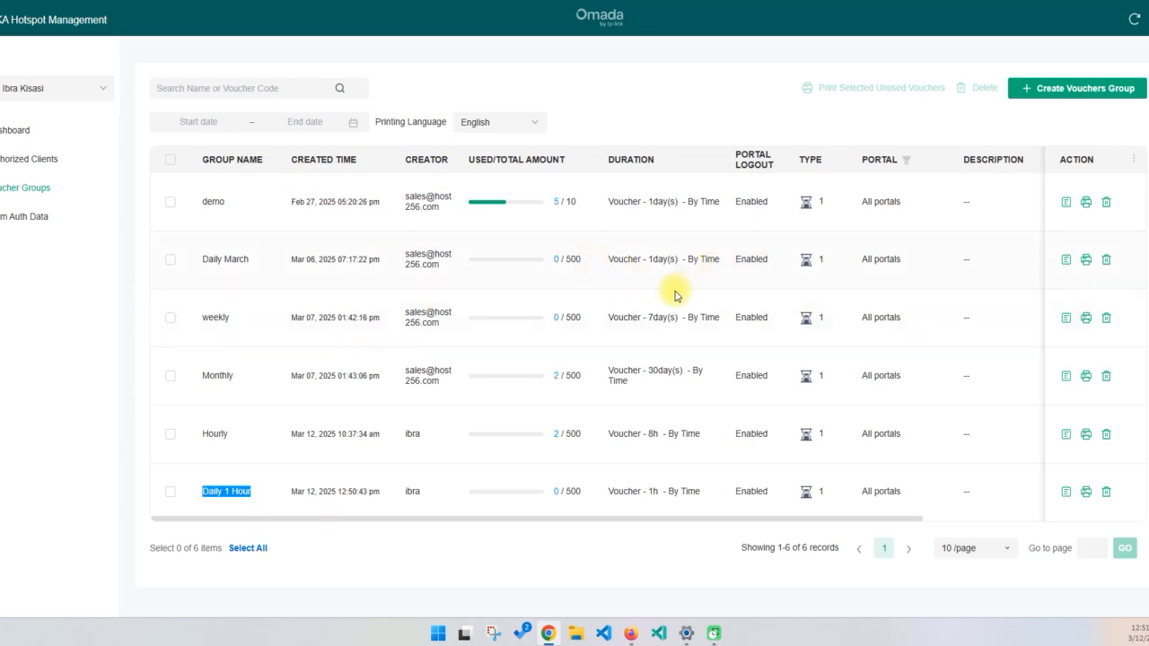
double_click(568, 201)
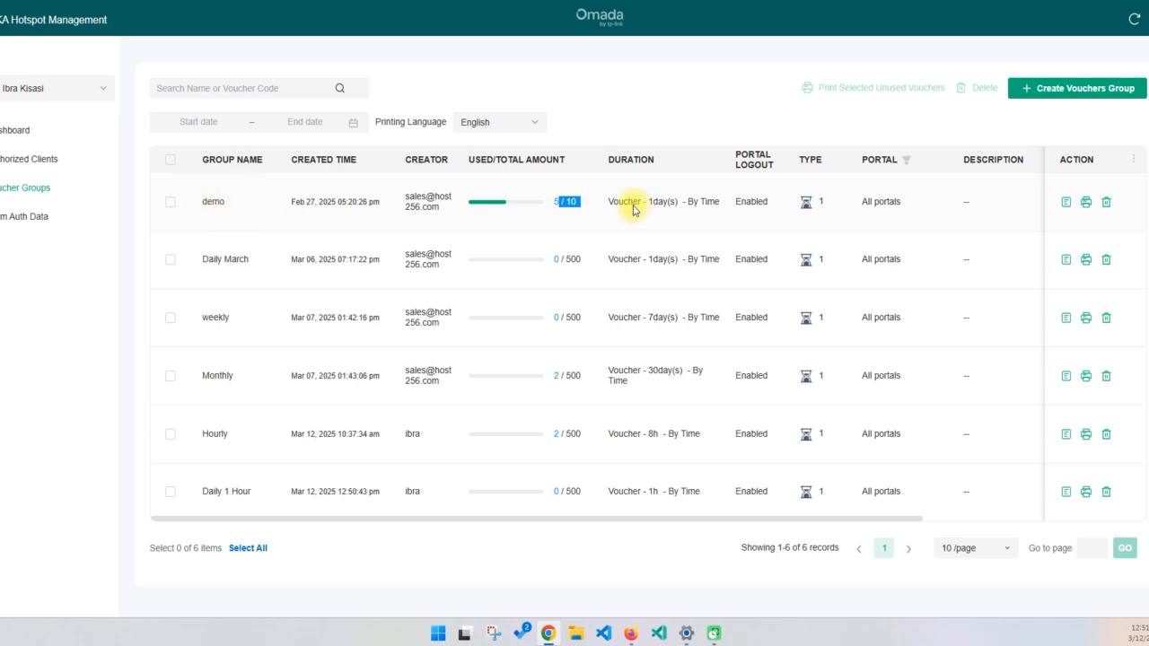
click(569, 205)
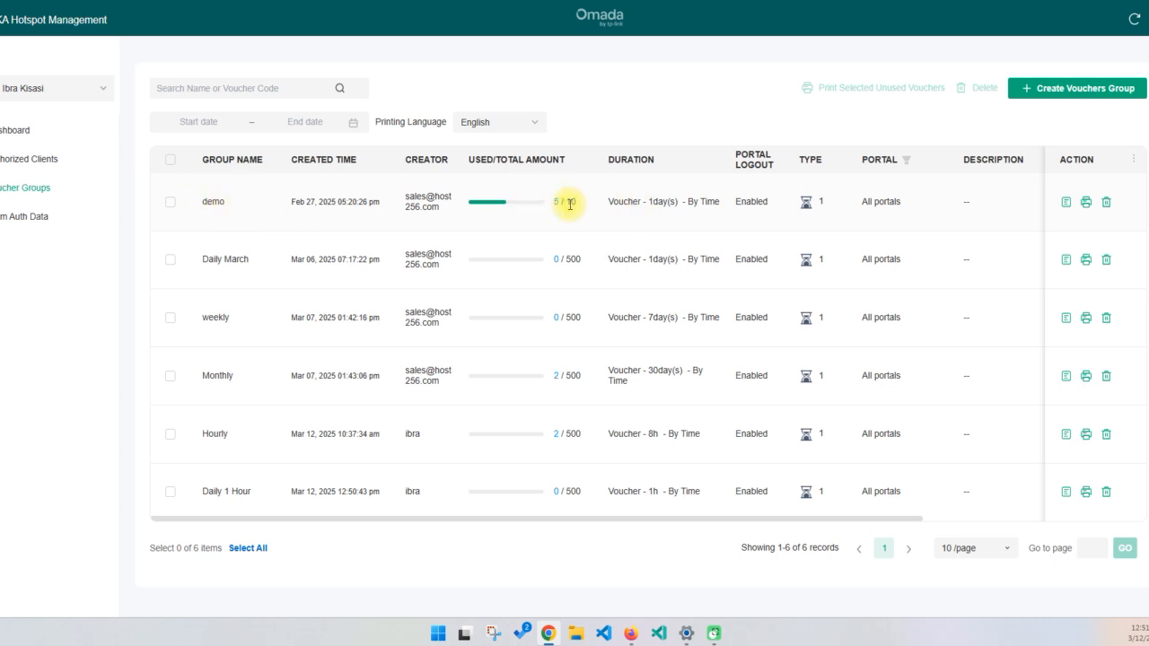